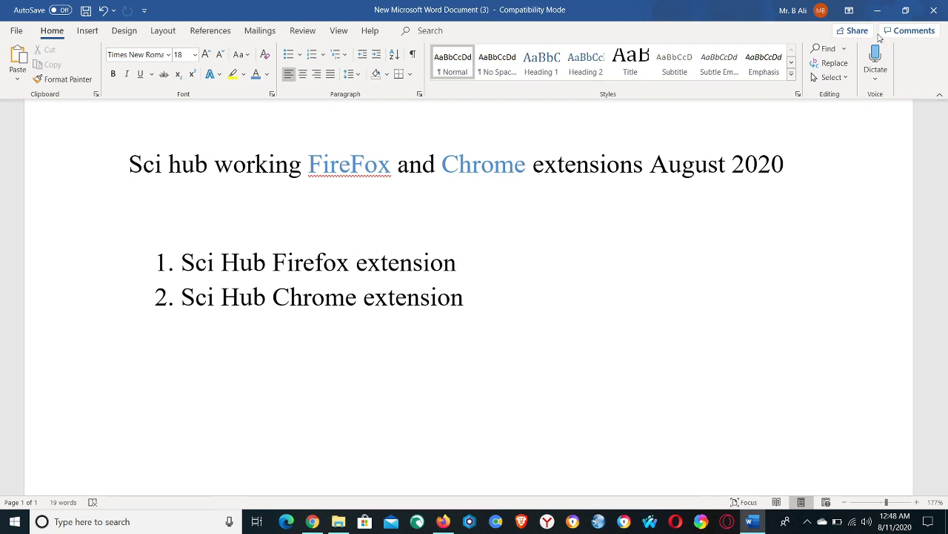
Step: Switch to Firefox and Google 'sci hub extention for firfox'
{"action": "left_click", "coordinate": [879, 10]}
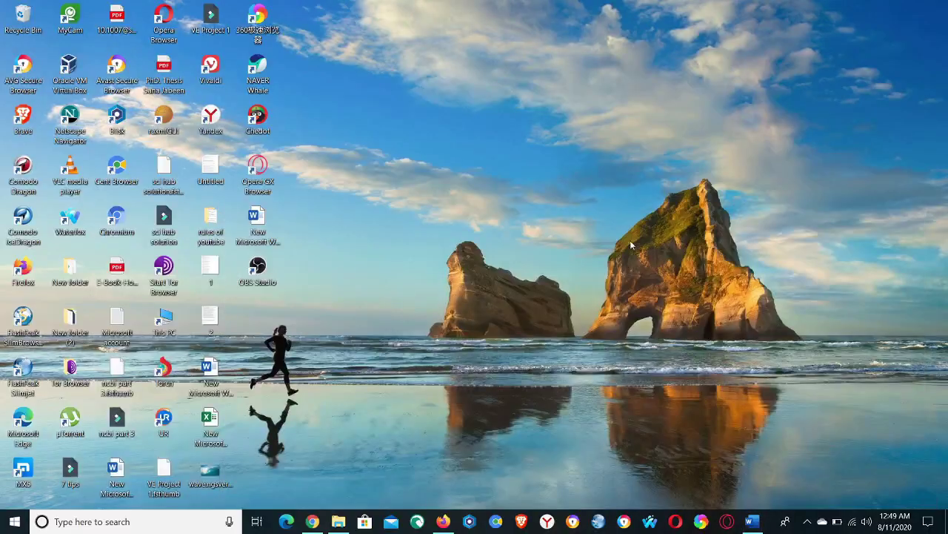
{"action": "left_click", "coordinate": [444, 523]}
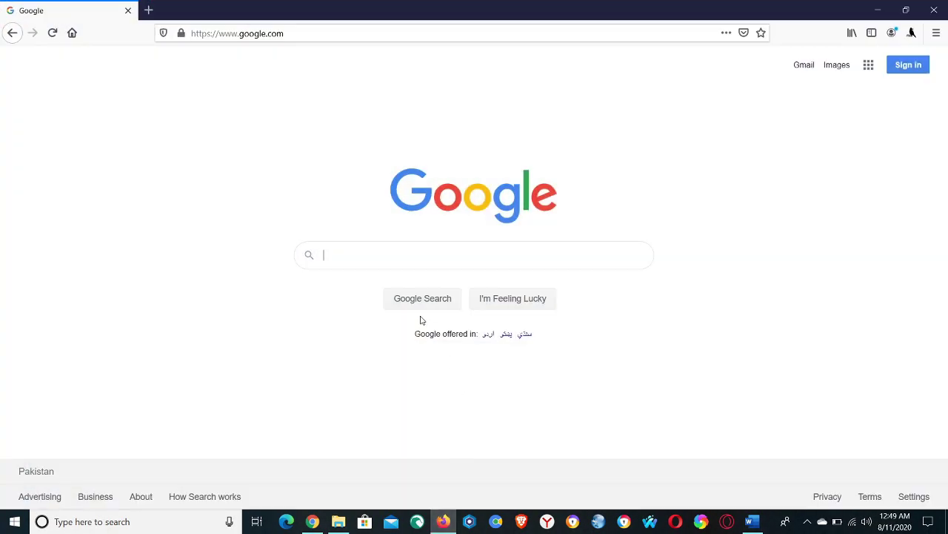
{"action": "left_click", "coordinate": [379, 258]}
{"action": "type", "text": "sci hub "}
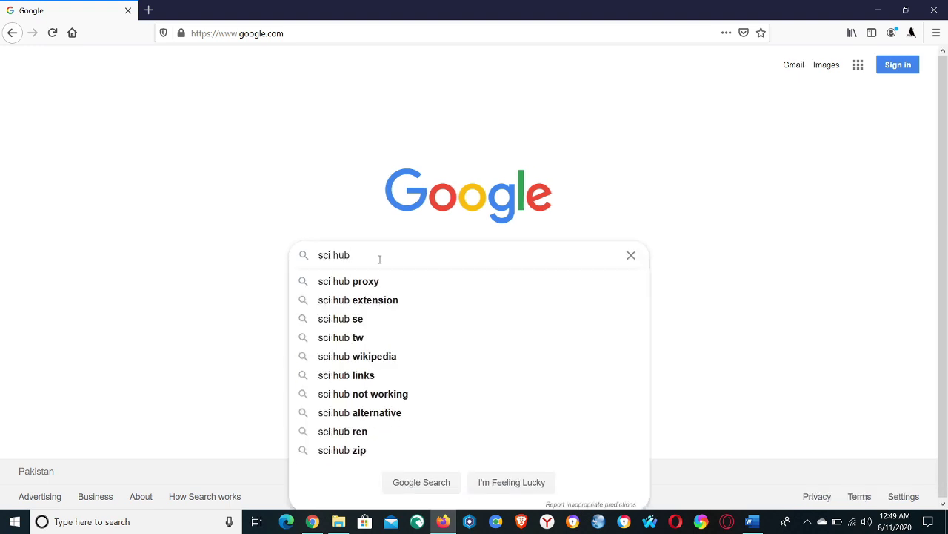
{"action": "type", "text": "extention"}
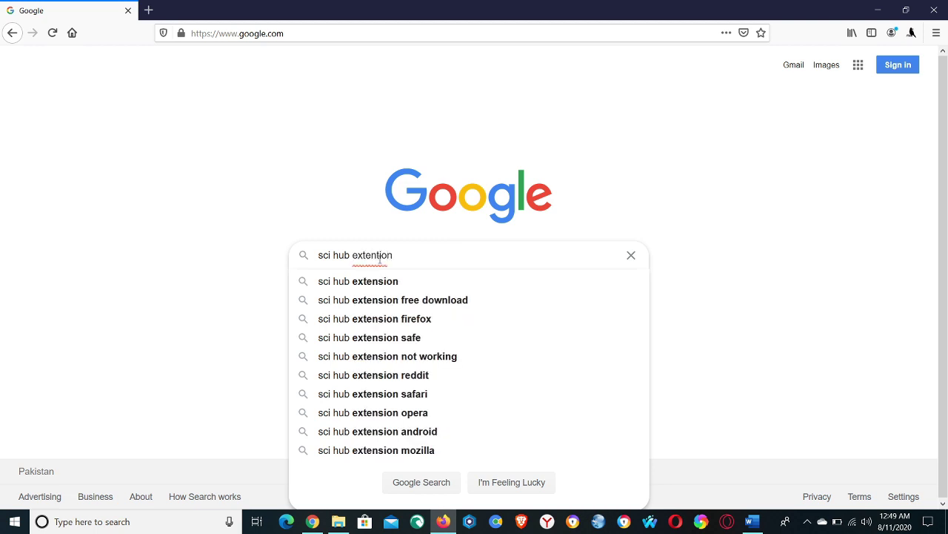
{"action": "type", "text": " for firfox"}
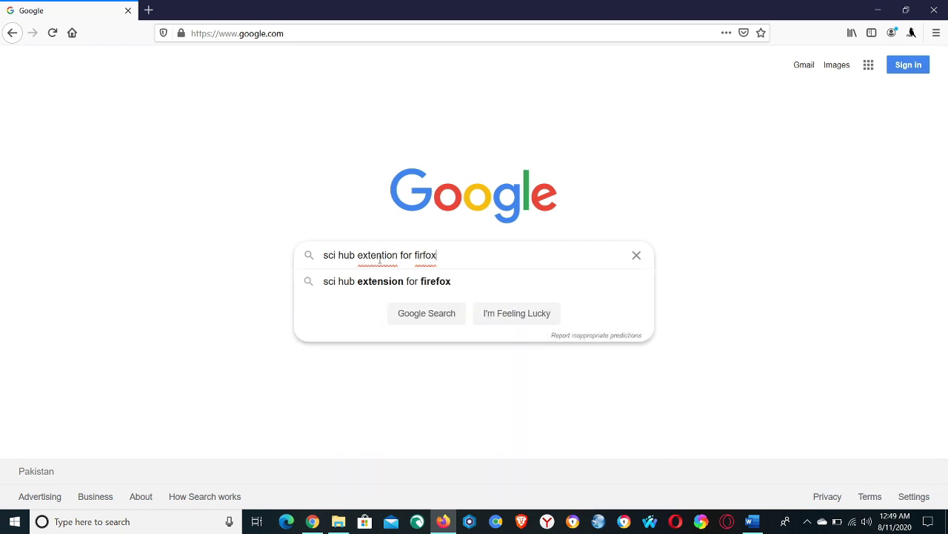
{"action": "key", "text": "Return"}
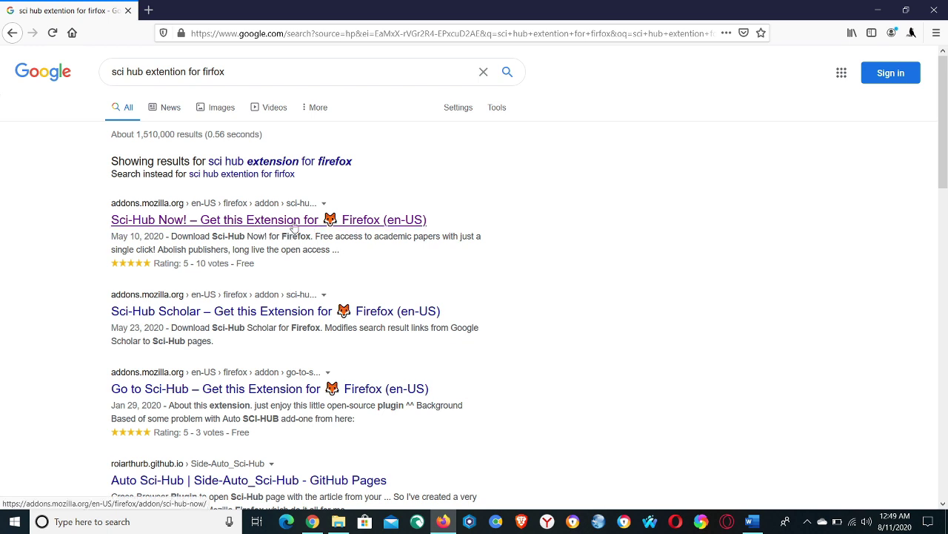
Step: Remove and re-add Sci-Hub Now! from its Firefox add-on page, then try its toolbar icon
{"action": "left_click", "coordinate": [294, 221]}
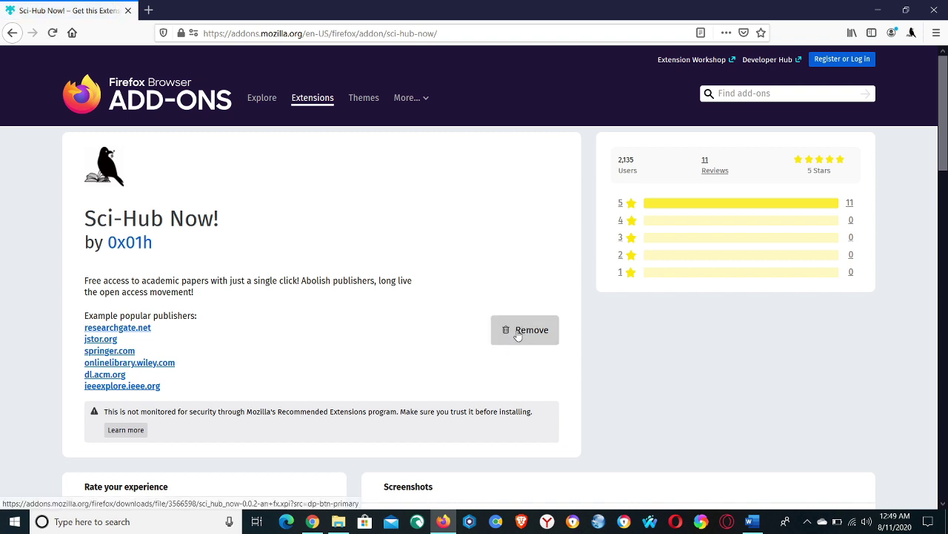
{"action": "left_click", "coordinate": [518, 333]}
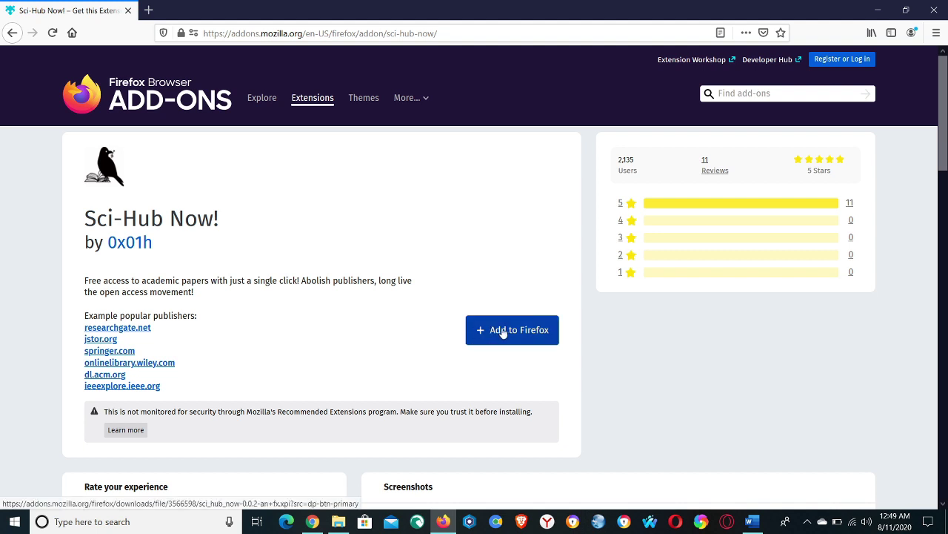
{"action": "left_click", "coordinate": [493, 331]}
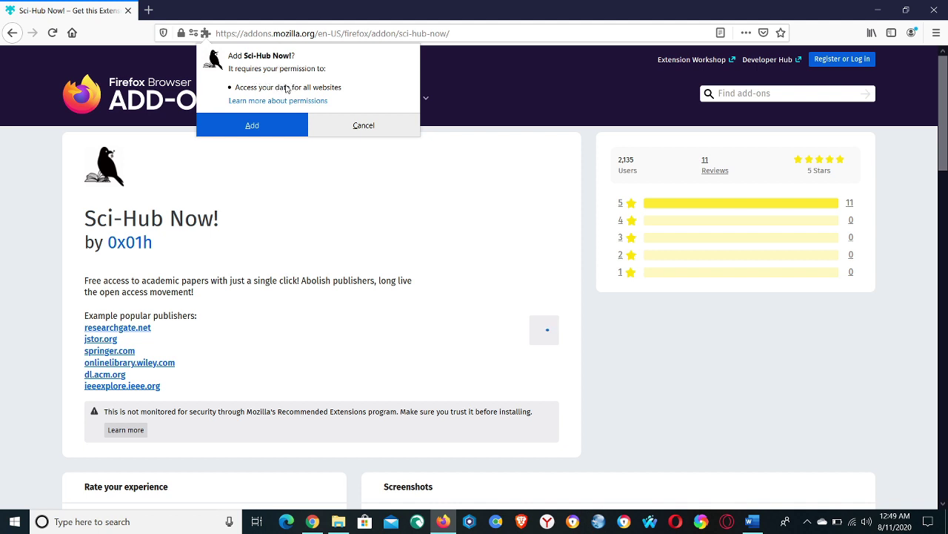
{"action": "left_click", "coordinate": [267, 126]}
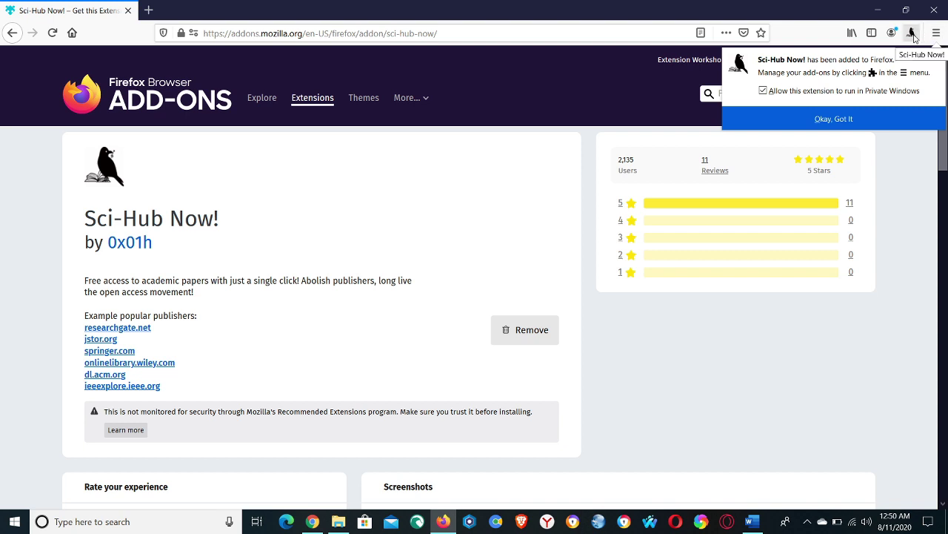
{"action": "left_click", "coordinate": [912, 37]}
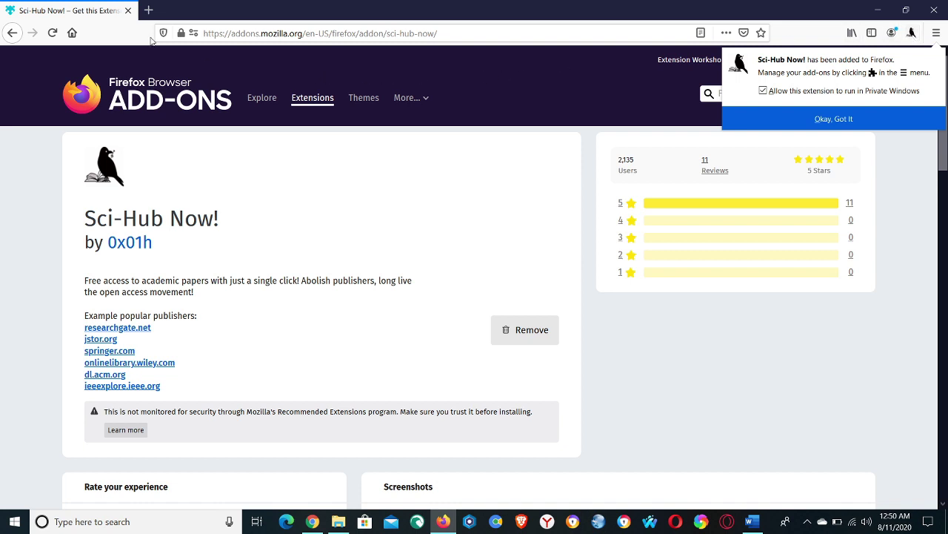
Step: Load the Google homepage in a new Firefox tab
{"action": "left_click", "coordinate": [149, 10]}
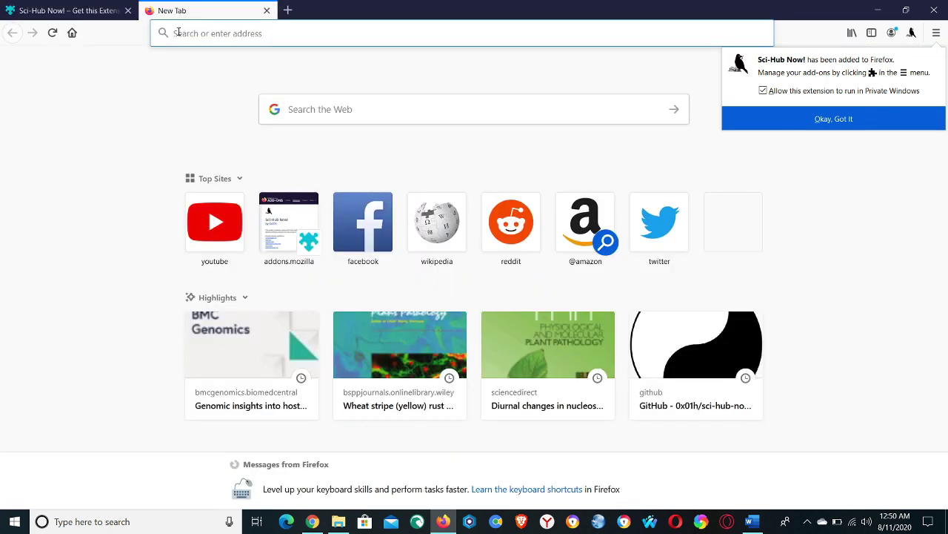
{"action": "left_click", "coordinate": [180, 33]}
{"action": "type", "text": "google.com/"}
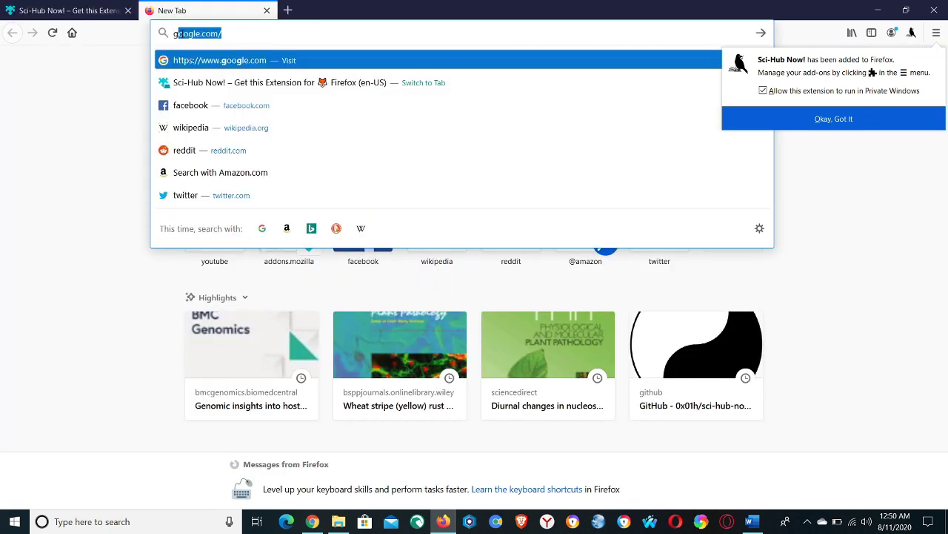
{"action": "key", "text": "Return"}
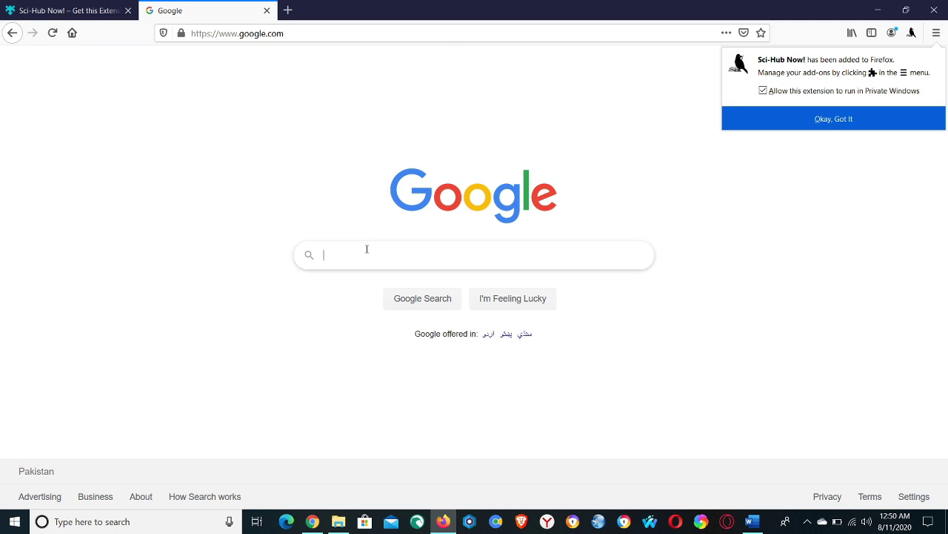
Step: Search 'puccinia striiformis' and open the BMC Genomics stripe rust host adaptation article
{"action": "type", "text": "puccinia strii"}
{"action": "left_click", "coordinate": [383, 289]}
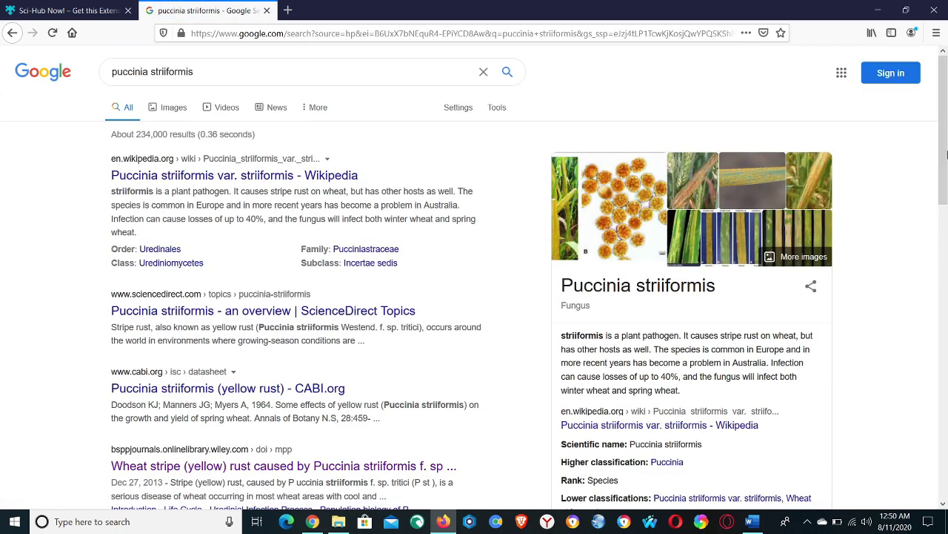
{"action": "scroll", "coordinate": [942, 166], "scroll_direction": "down", "scroll_amount": 2}
{"action": "left_click_drag", "start_coordinate": [947, 169], "coordinate": [946, 243]}
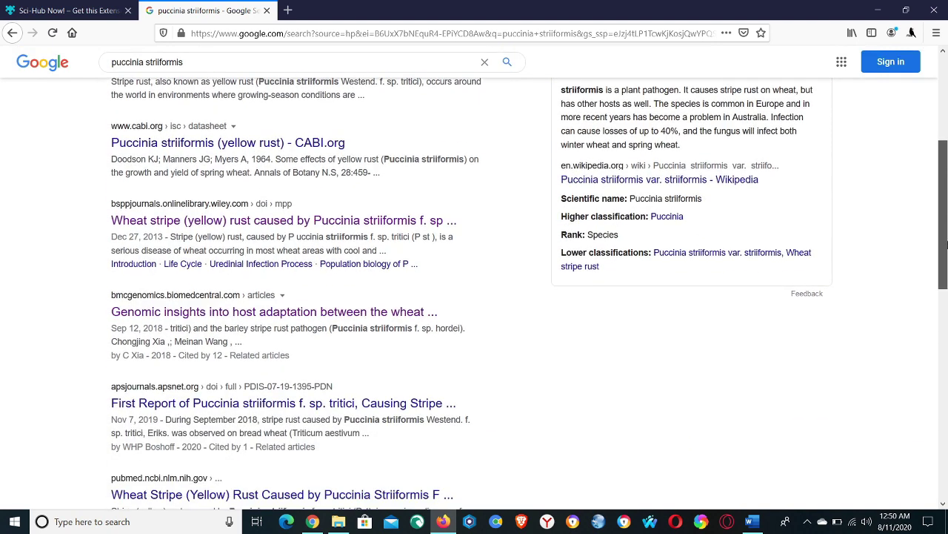
{"action": "left_click", "coordinate": [294, 314]}
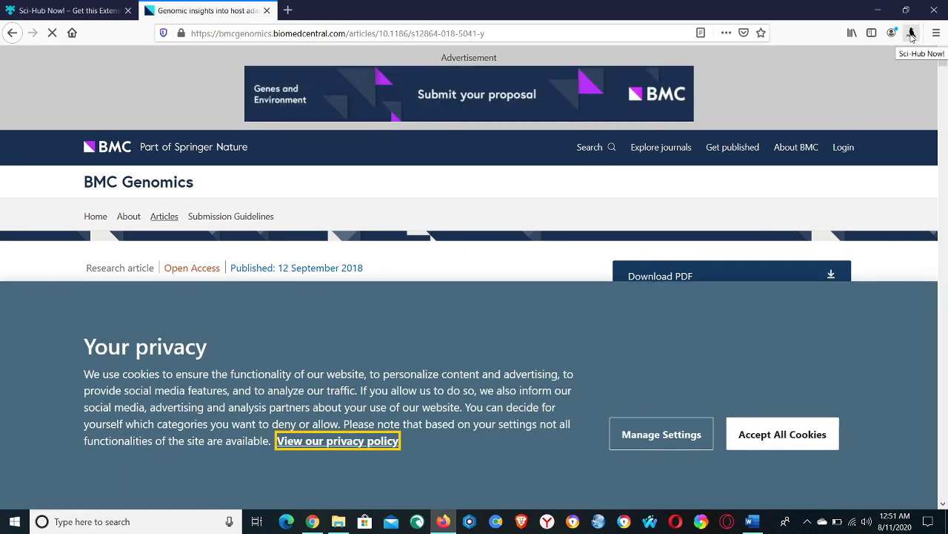
{"action": "left_click", "coordinate": [913, 34]}
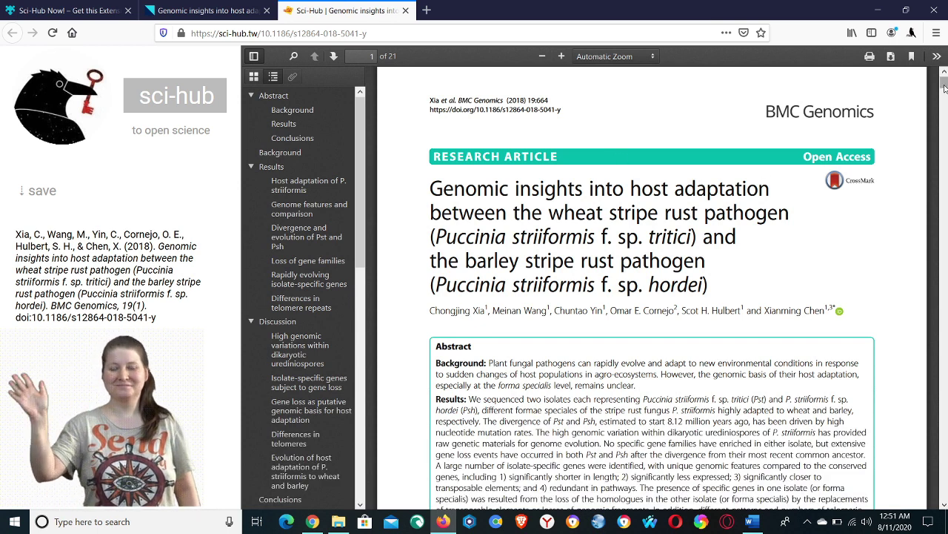
{"action": "scroll", "coordinate": [944, 88], "scroll_direction": "down", "scroll_amount": 1}
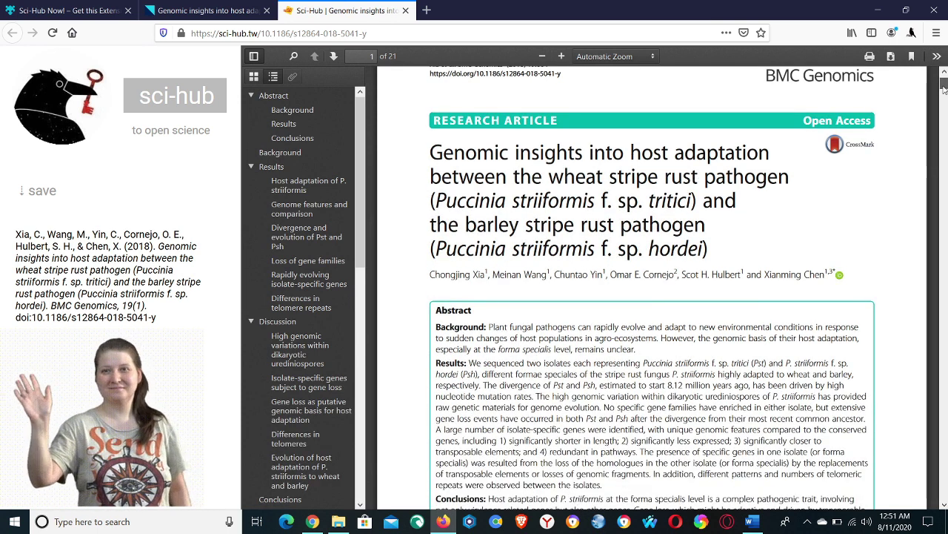
{"action": "scroll", "coordinate": [944, 87], "scroll_direction": "up", "scroll_amount": 1}
{"action": "scroll", "coordinate": [944, 88], "scroll_direction": "down", "scroll_amount": 10}
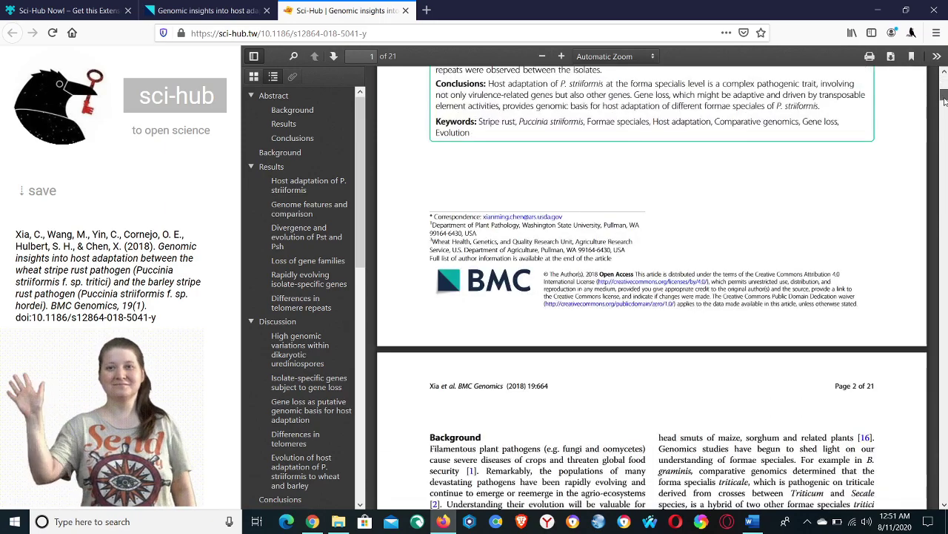
{"action": "scroll", "coordinate": [944, 87], "scroll_direction": "up", "scroll_amount": 10}
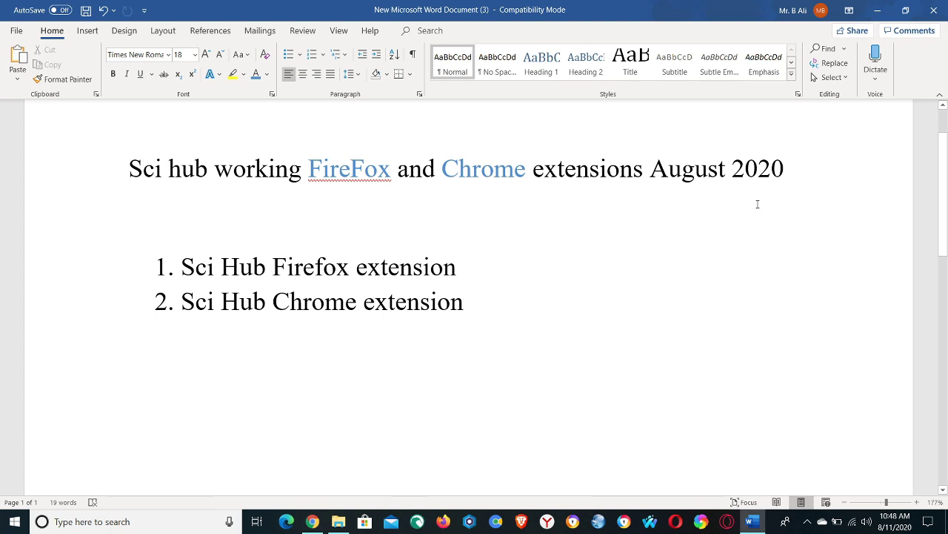
Step: Switch to Chrome and Google the pasted query 'sci hub chrome extension'
{"action": "left_click", "coordinate": [879, 9]}
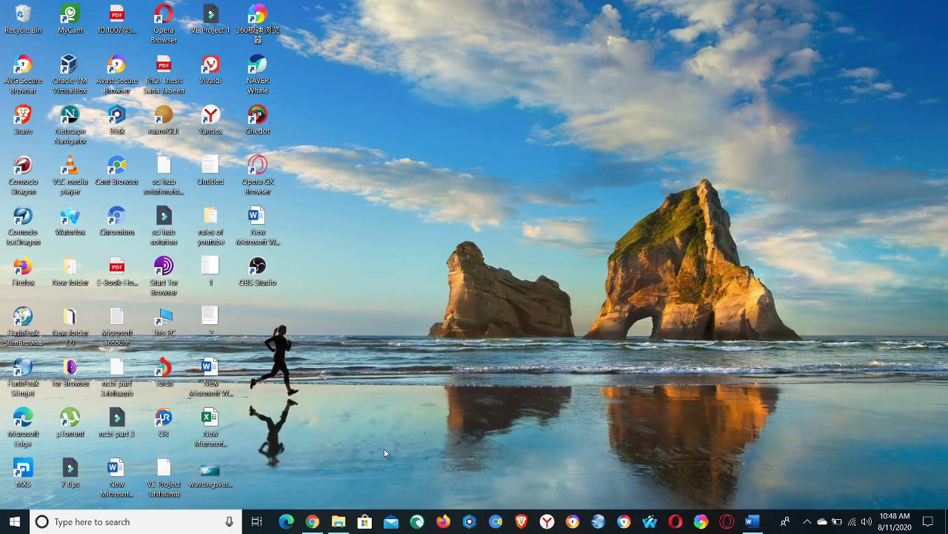
{"action": "left_click", "coordinate": [312, 521]}
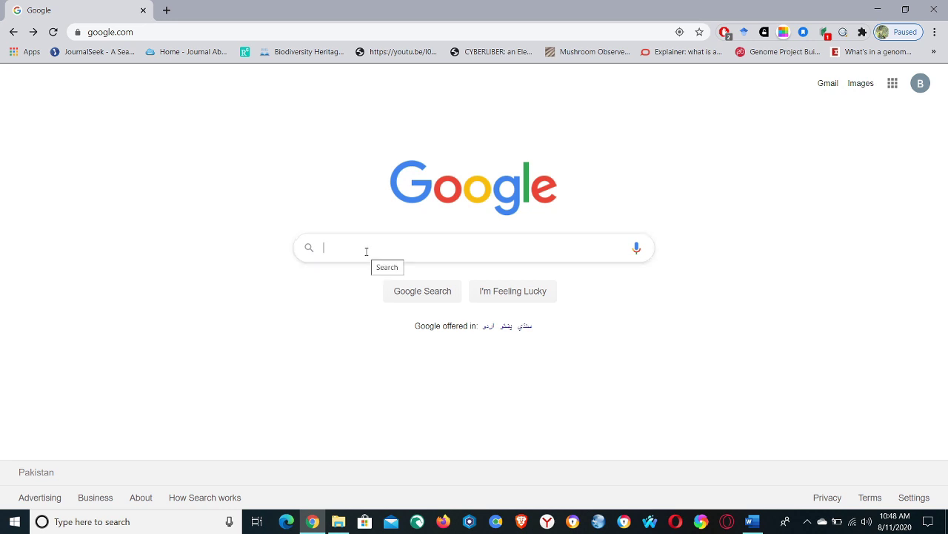
{"action": "left_click", "coordinate": [366, 251]}
{"action": "type", "text": "sci hub chrome extension"}
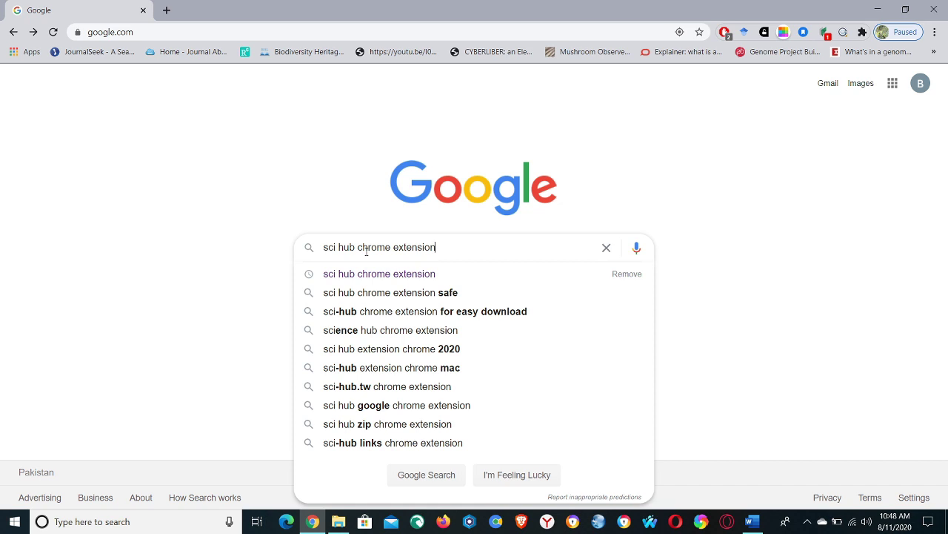
{"action": "key", "text": "Return"}
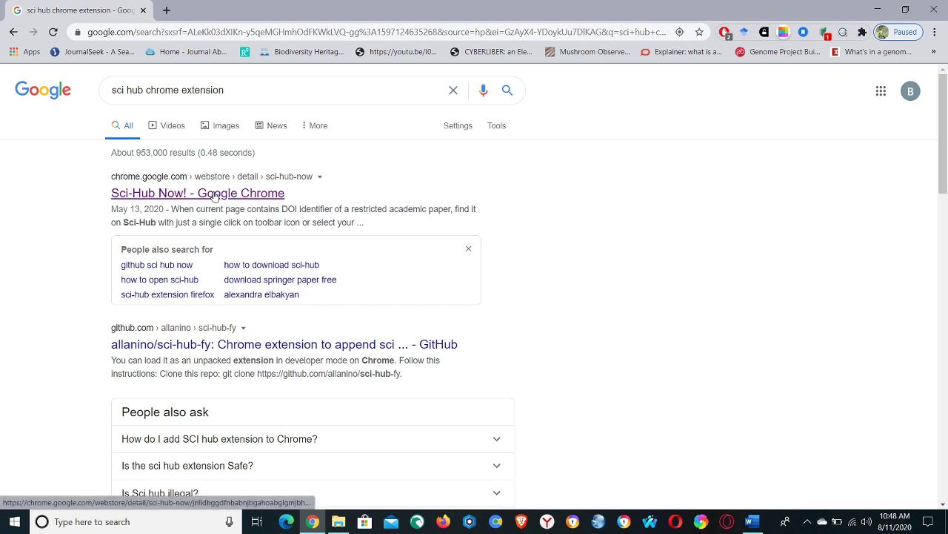
Step: Add the Sci-Hub Now! extension to Chrome from its Web Store listing
{"action": "left_click", "coordinate": [215, 194]}
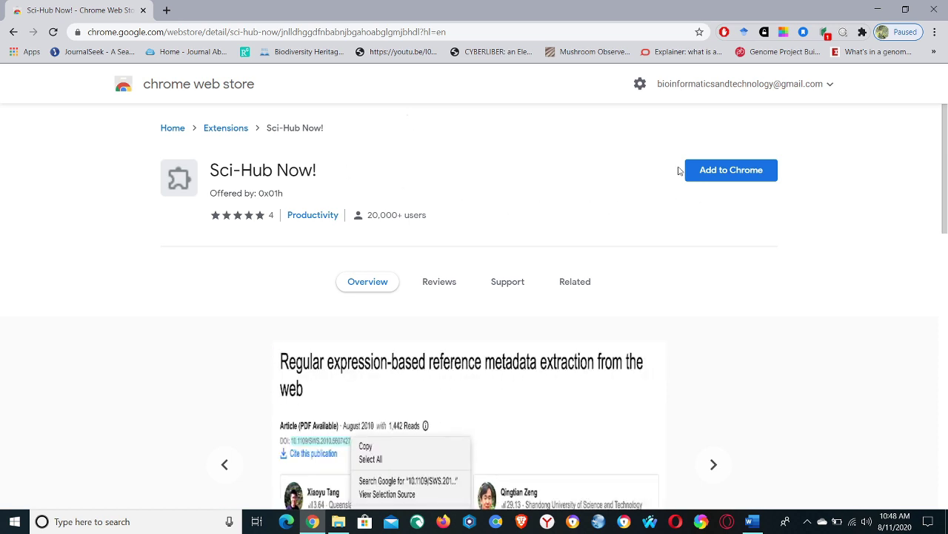
{"action": "left_click", "coordinate": [737, 177]}
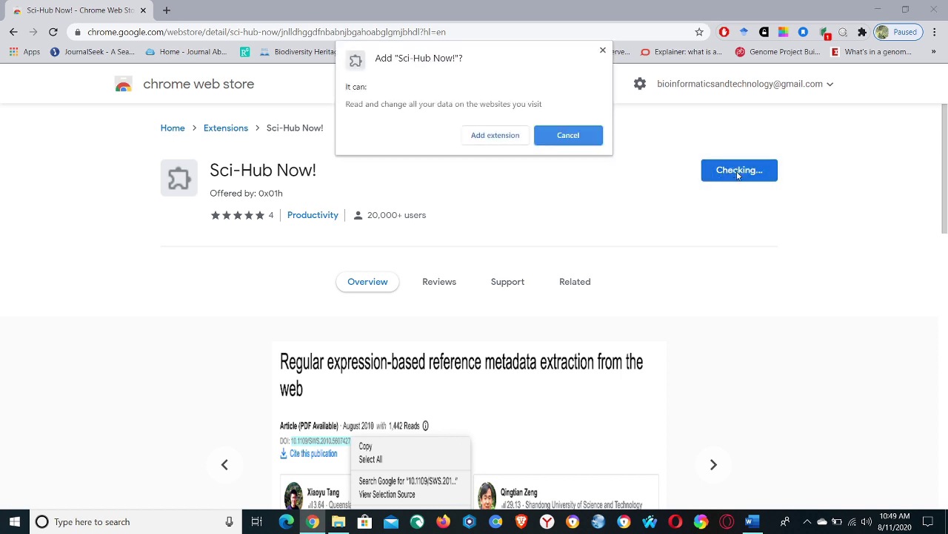
{"action": "left_click", "coordinate": [481, 135]}
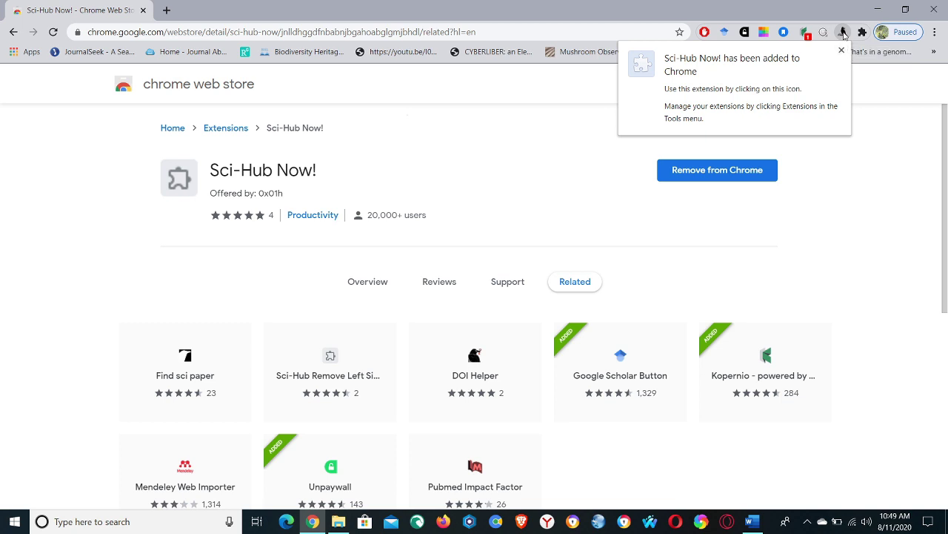
Step: Pin Sci-Hub Now! to the Chrome toolbar from the Extensions menu
{"action": "left_click", "coordinate": [844, 35]}
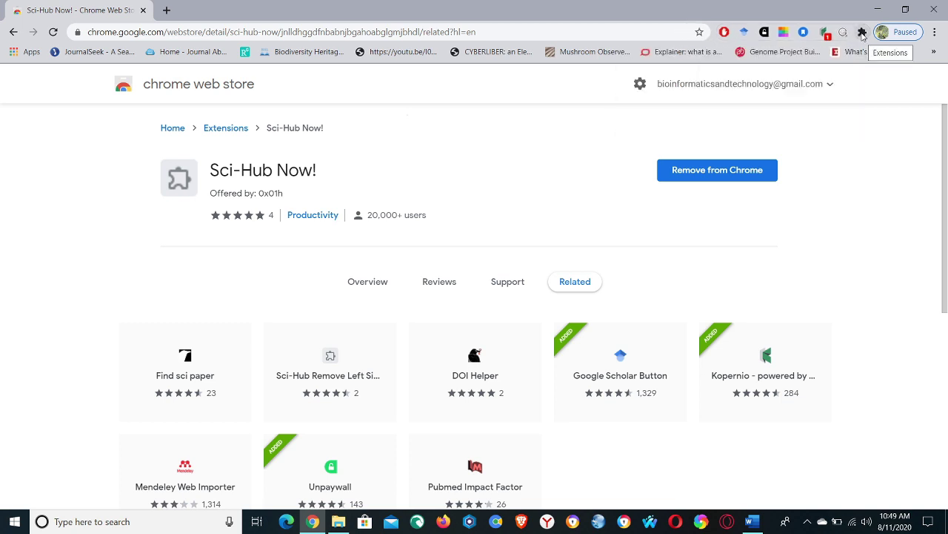
{"action": "left_click", "coordinate": [863, 32]}
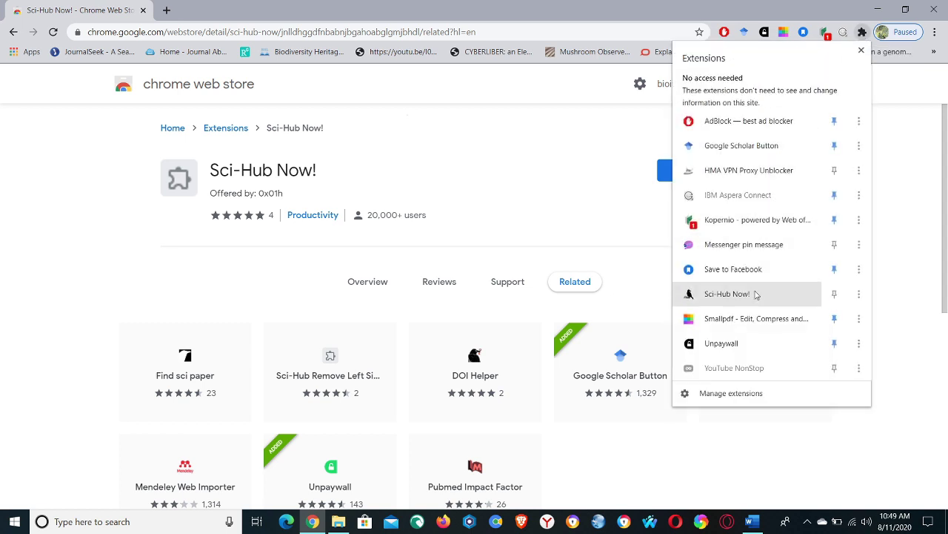
{"action": "left_click", "coordinate": [834, 295]}
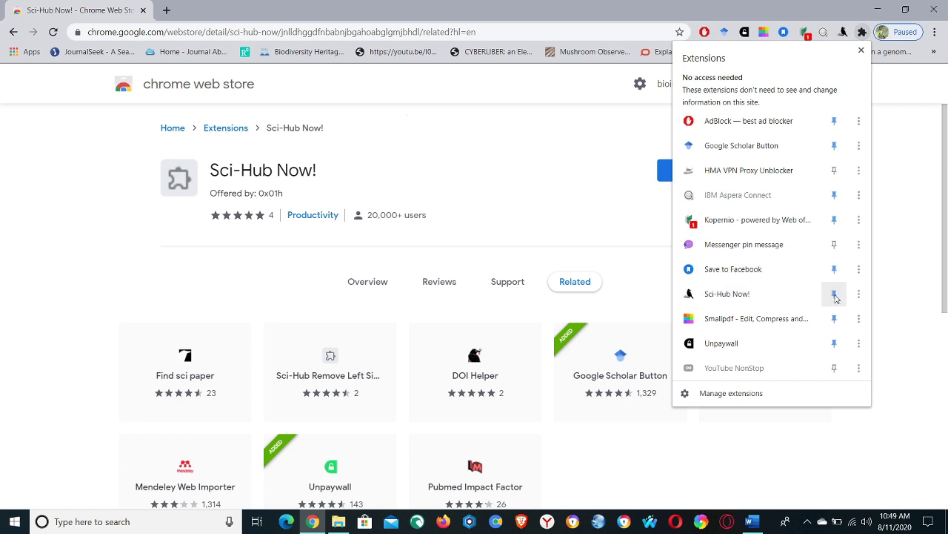
{"action": "left_click", "coordinate": [921, 224]}
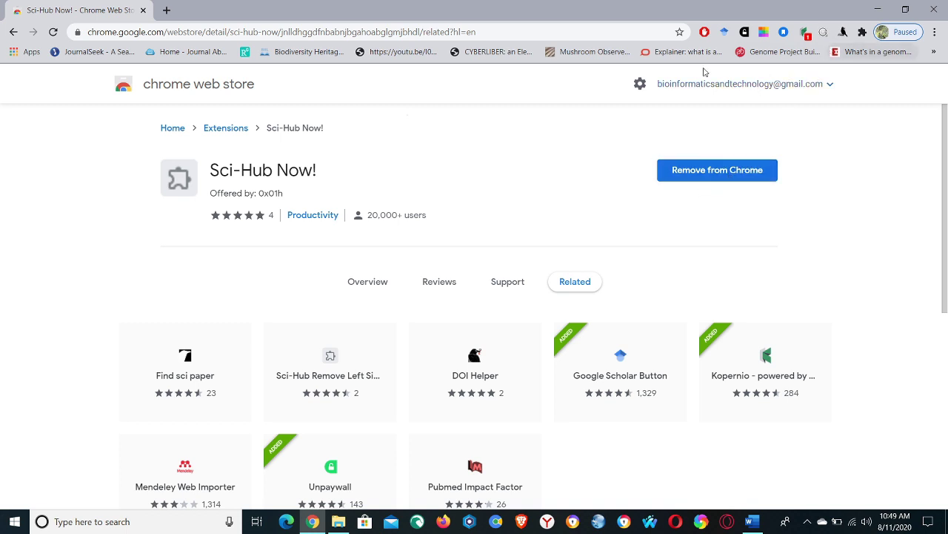
Step: Load the Google homepage in a new Chrome tab
{"action": "key", "text": "ctrl+t"}
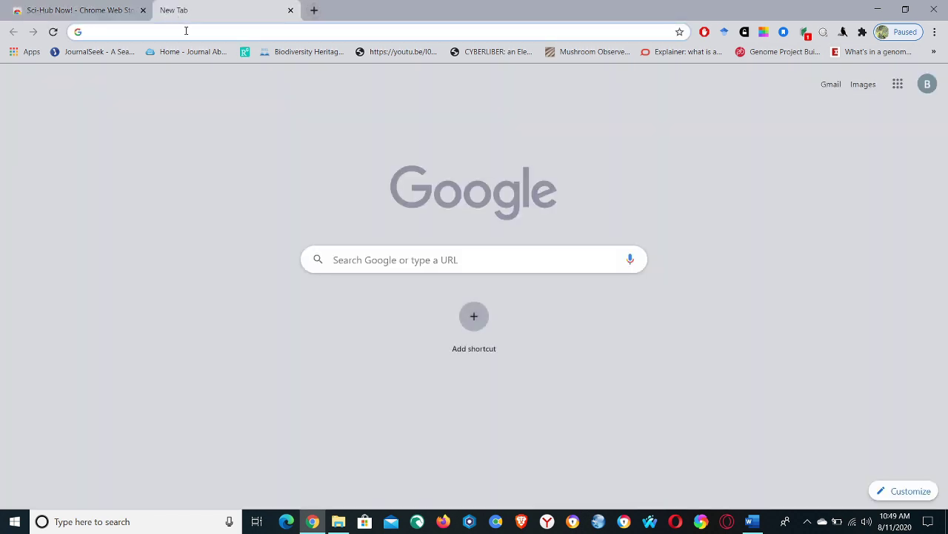
{"action": "left_click", "coordinate": [187, 31]}
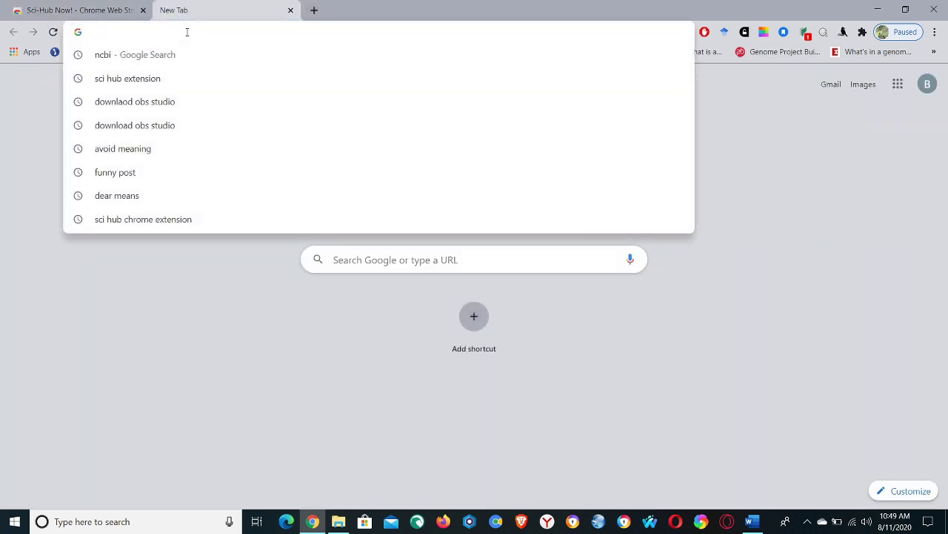
{"action": "type", "text": "g"}
{"action": "key", "text": "Return"}
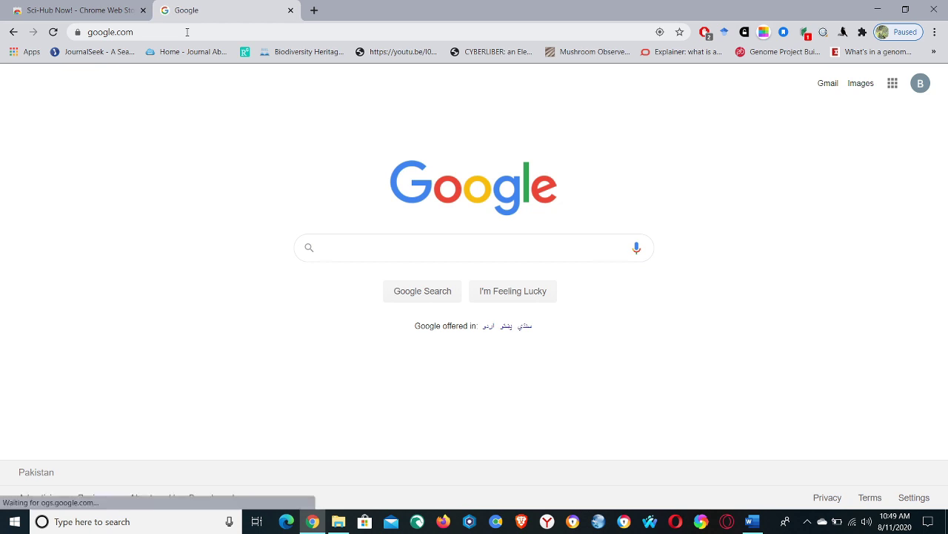
Step: Search 'puccinia' and open the PubMed page of the wheat stripe rust review
{"action": "type", "text": "puccinia"}
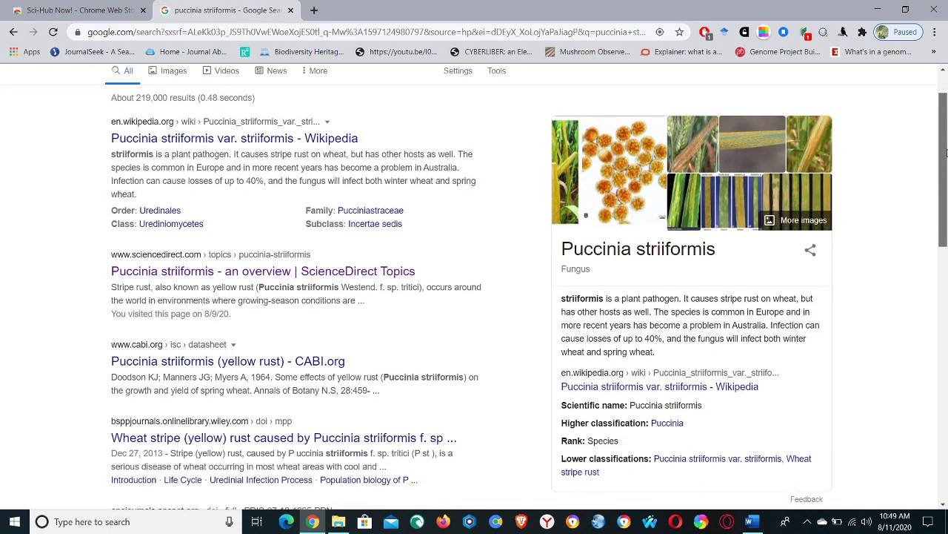
{"action": "left_click_drag", "start_coordinate": [946, 152], "coordinate": [947, 261]}
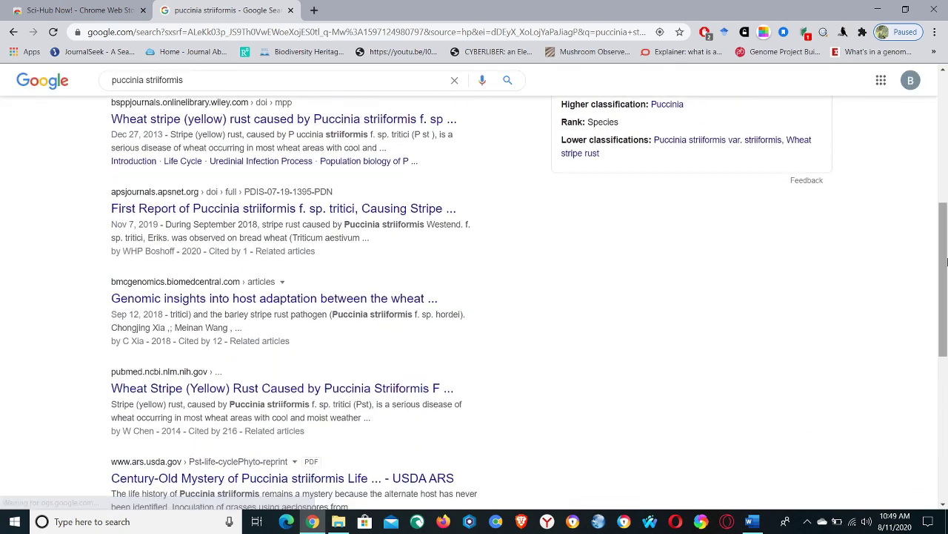
{"action": "left_click", "coordinate": [317, 393]}
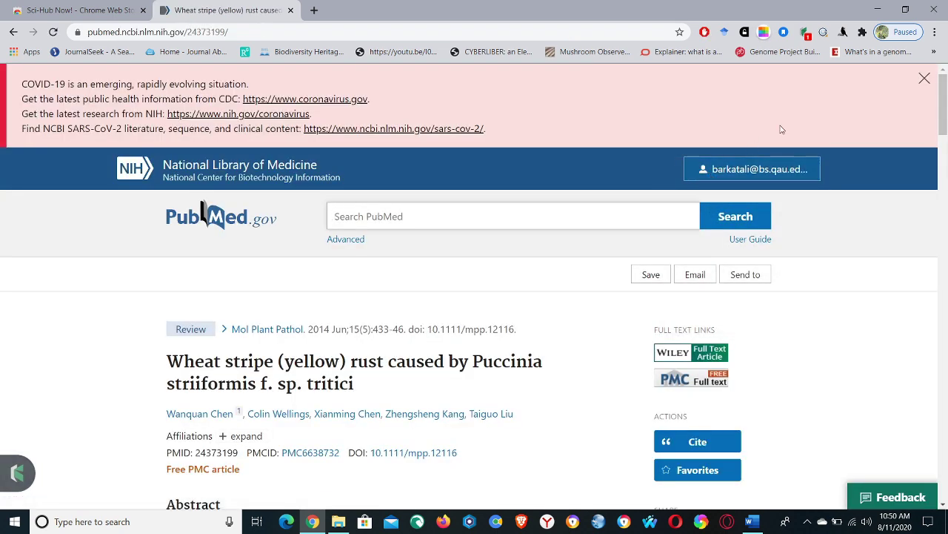
Step: Use the pinned Sci-Hub Now! icon to open the paper's 14-page PDF
{"action": "left_click", "coordinate": [844, 33]}
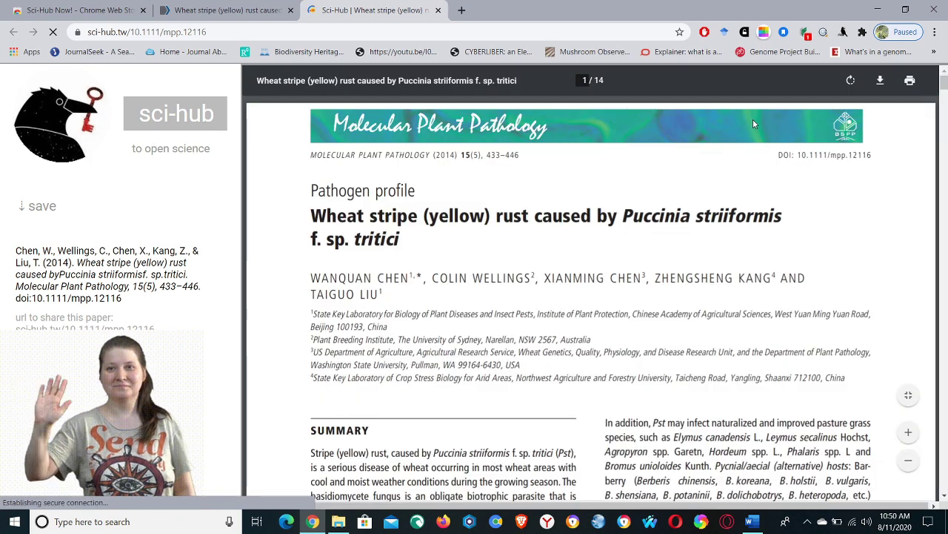